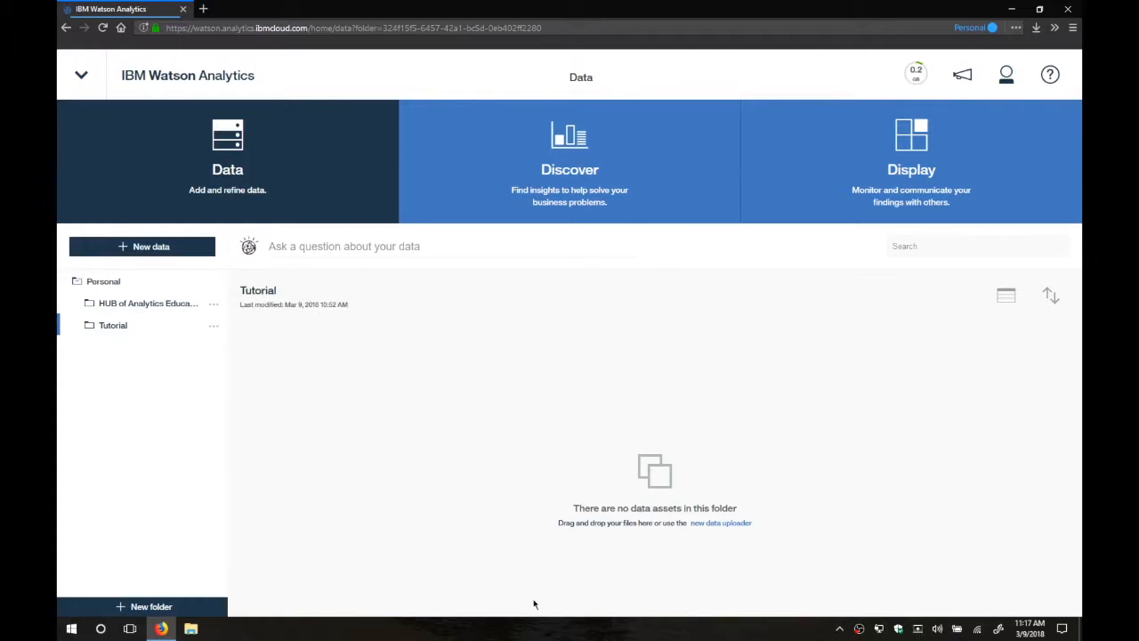
Import the local file BibitorLitePurchases from the Bibitor Lite folder as new data in the Tutorial folder.
{"action": "left_click", "coordinate": [164, 258]}
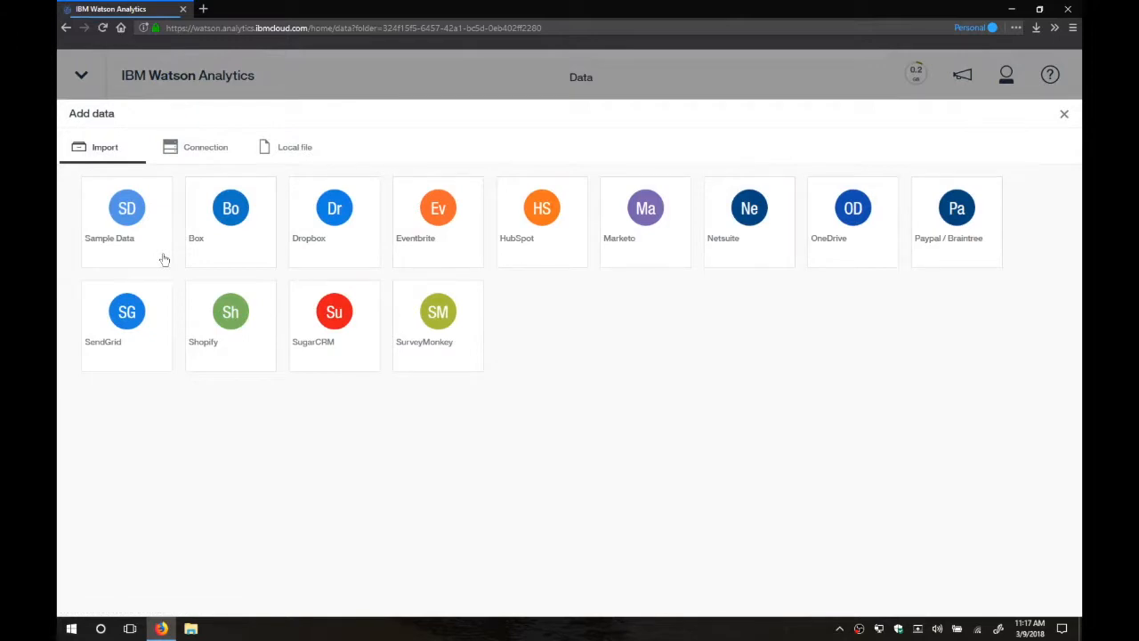
{"action": "left_click", "coordinate": [284, 157]}
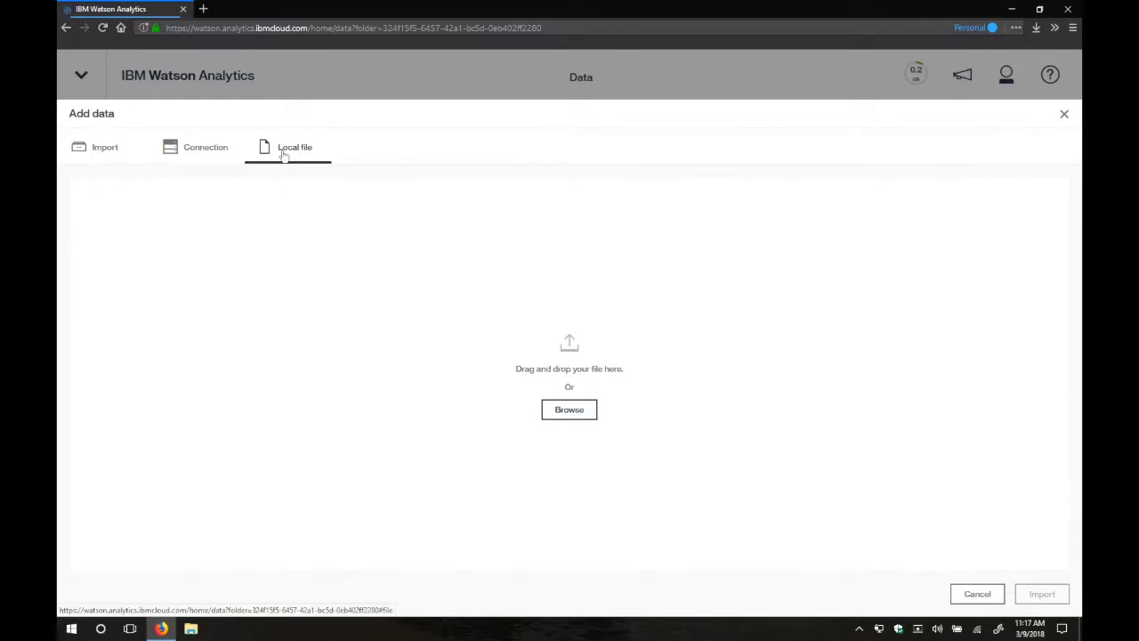
{"action": "left_click", "coordinate": [579, 411]}
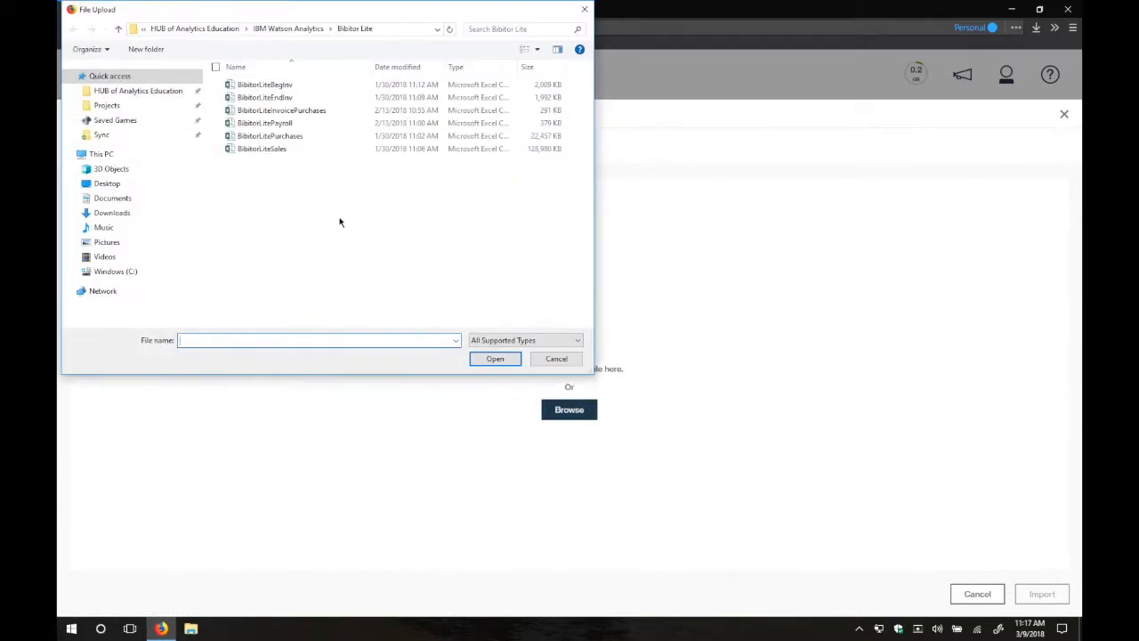
{"action": "left_click", "coordinate": [294, 136]}
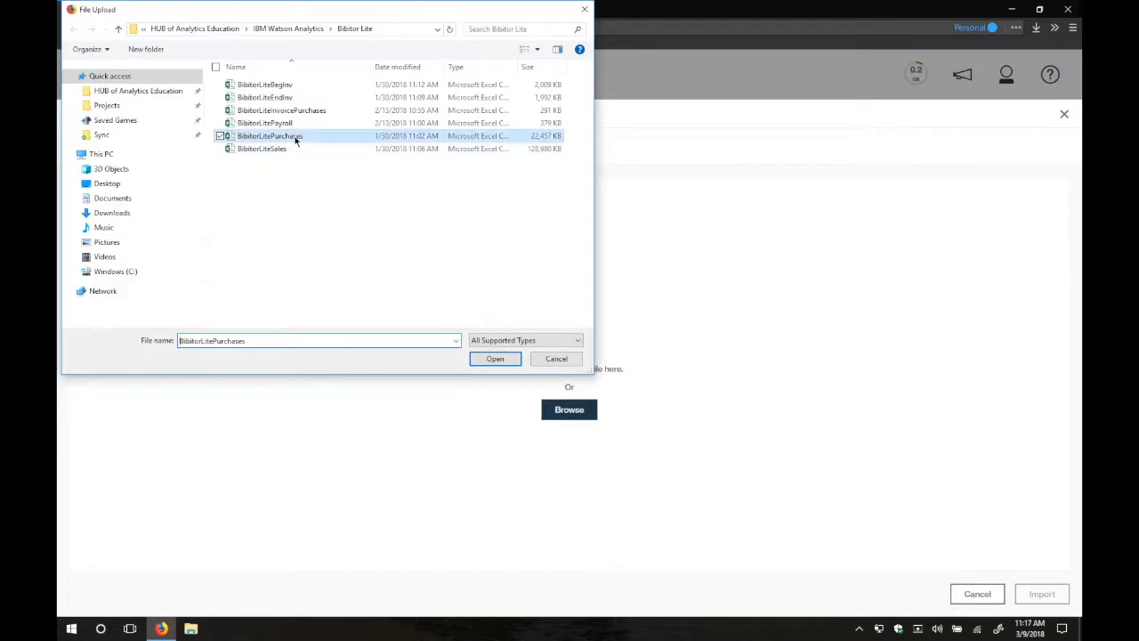
{"action": "left_click", "coordinate": [496, 360]}
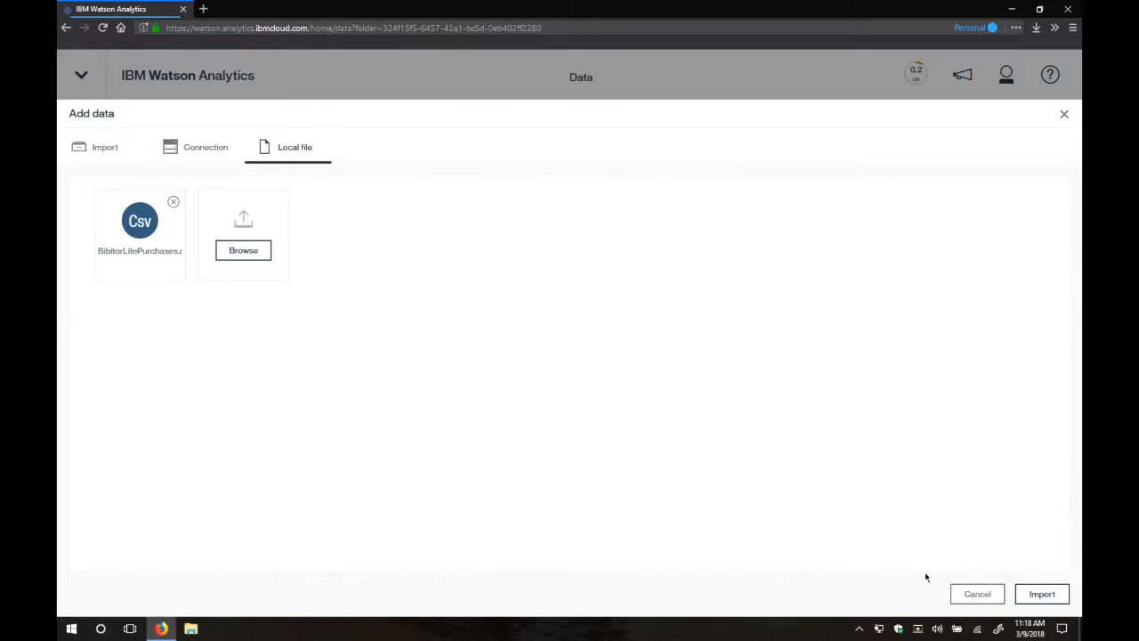
{"action": "left_click", "coordinate": [1039, 593]}
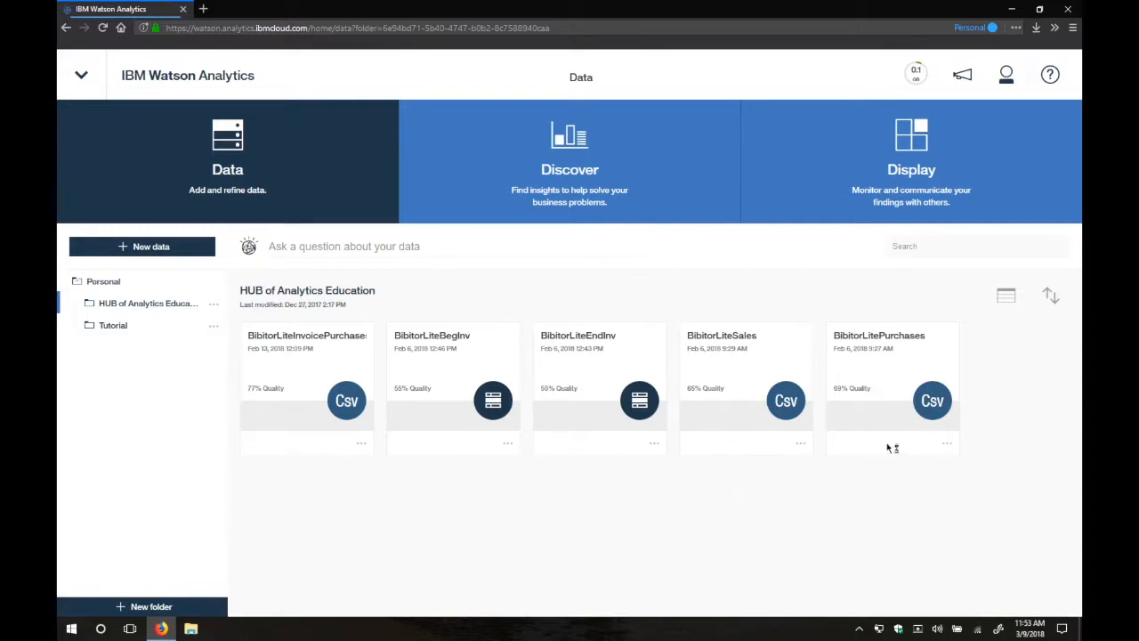
Open the BibitorLitePurchases data asset in the HUB of Analytics Education folder for refining and look through its columns.
{"action": "left_click", "coordinate": [947, 444]}
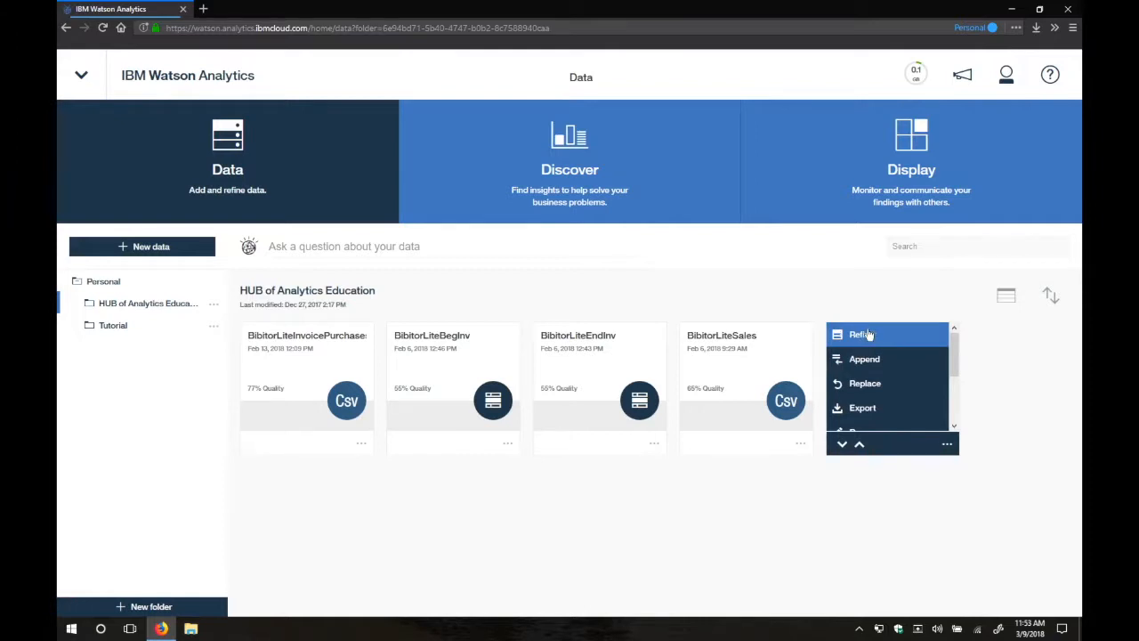
{"action": "left_click", "coordinate": [863, 335]}
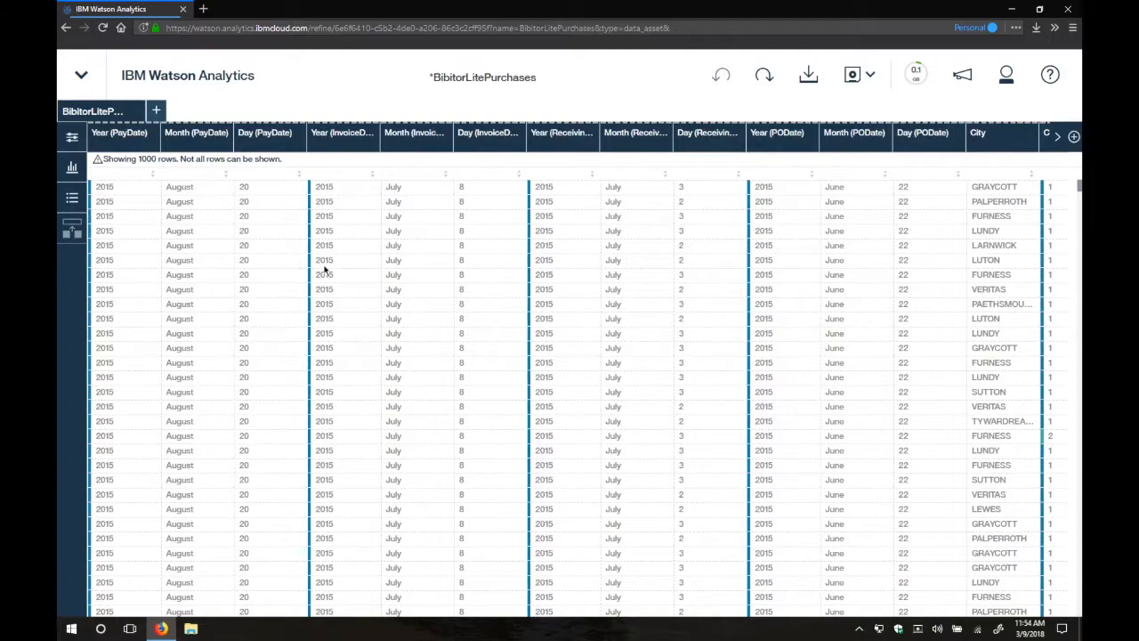
{"action": "left_click", "coordinate": [1059, 152]}
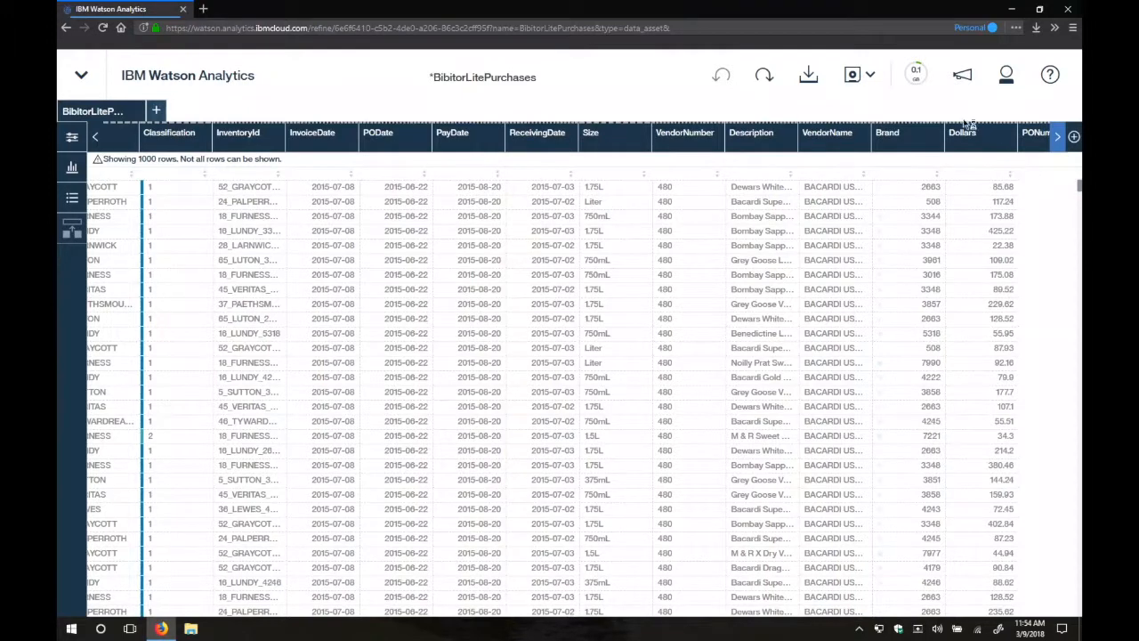
{"action": "scroll", "coordinate": [952, 231], "scroll_direction": "right", "scroll_amount": 3}
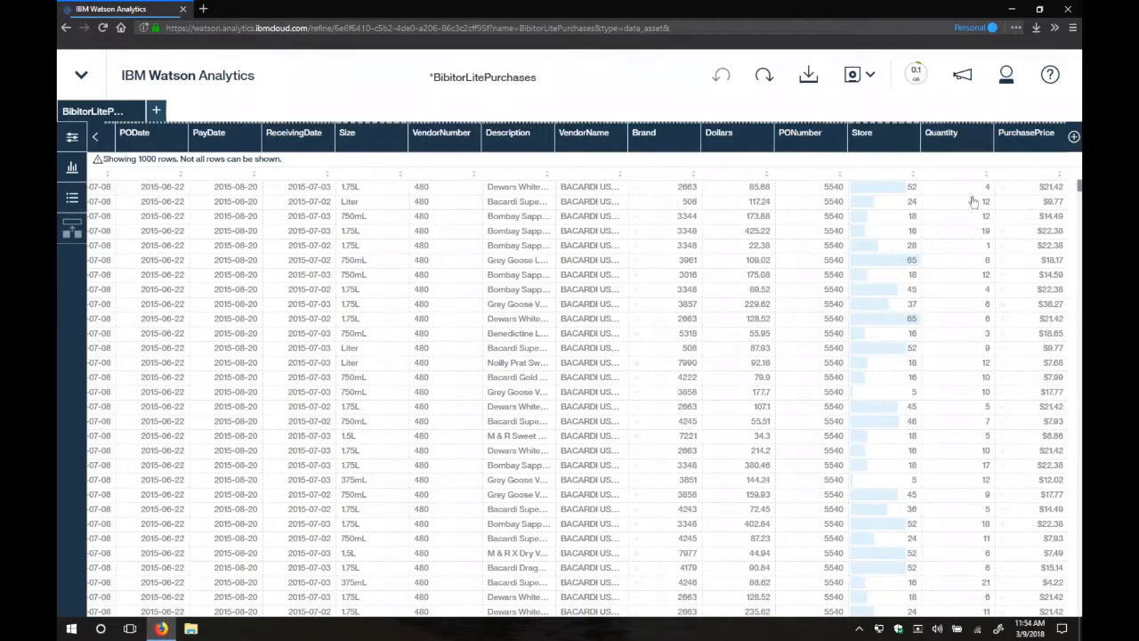
Create a new calculation column in the purchases data and name it PurchaseDollars.
{"action": "left_click", "coordinate": [1075, 138]}
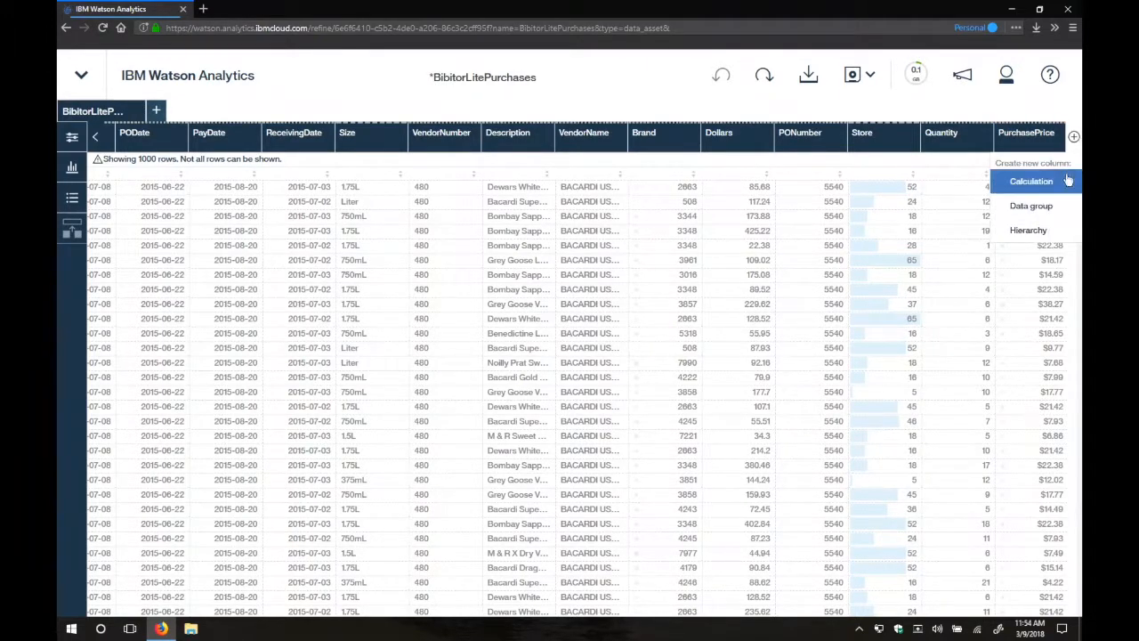
{"action": "left_click", "coordinate": [1061, 183]}
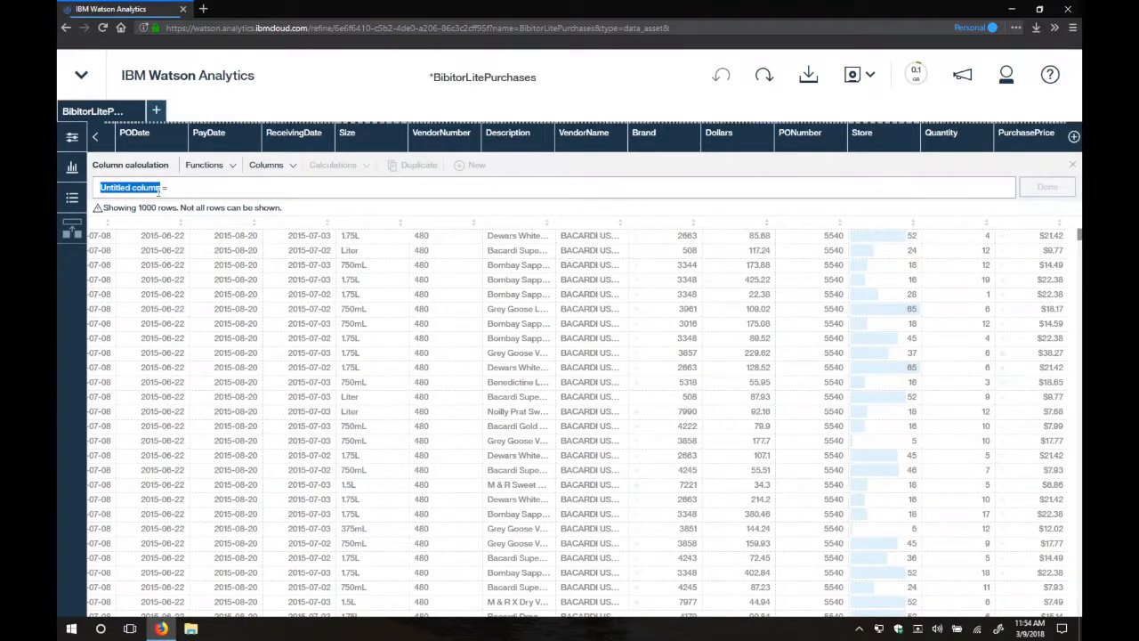
{"action": "left_click_drag", "start_coordinate": [159, 189], "coordinate": [125, 188]}
{"action": "key", "text": "BackSpace"}
{"action": "type", "text": "Purchase "}
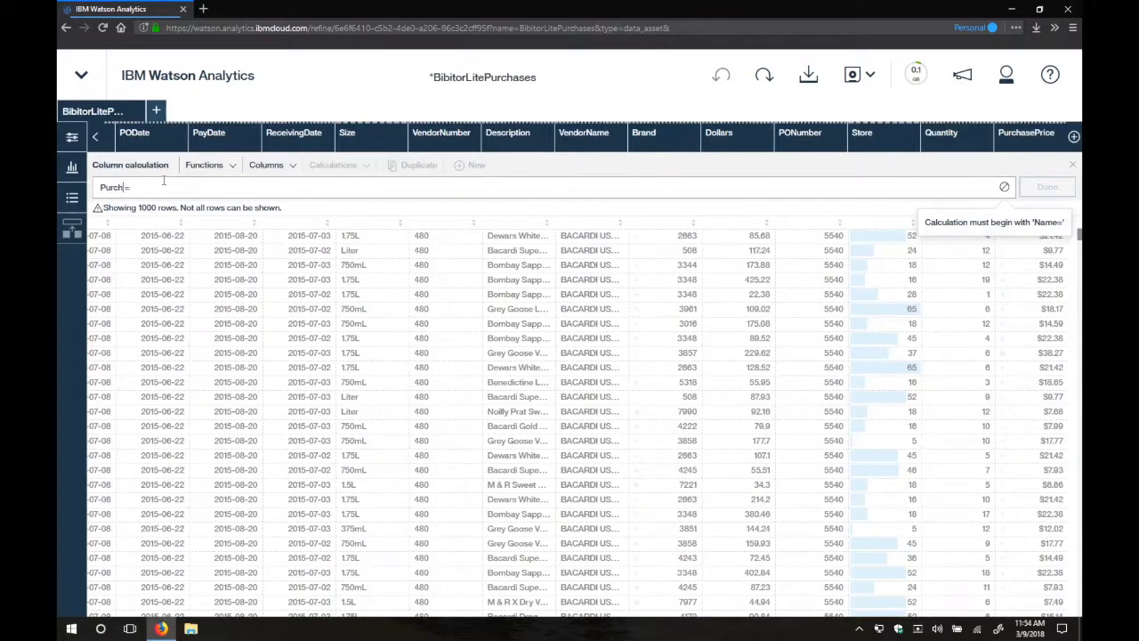
{"action": "type", "text": "Dollars"}
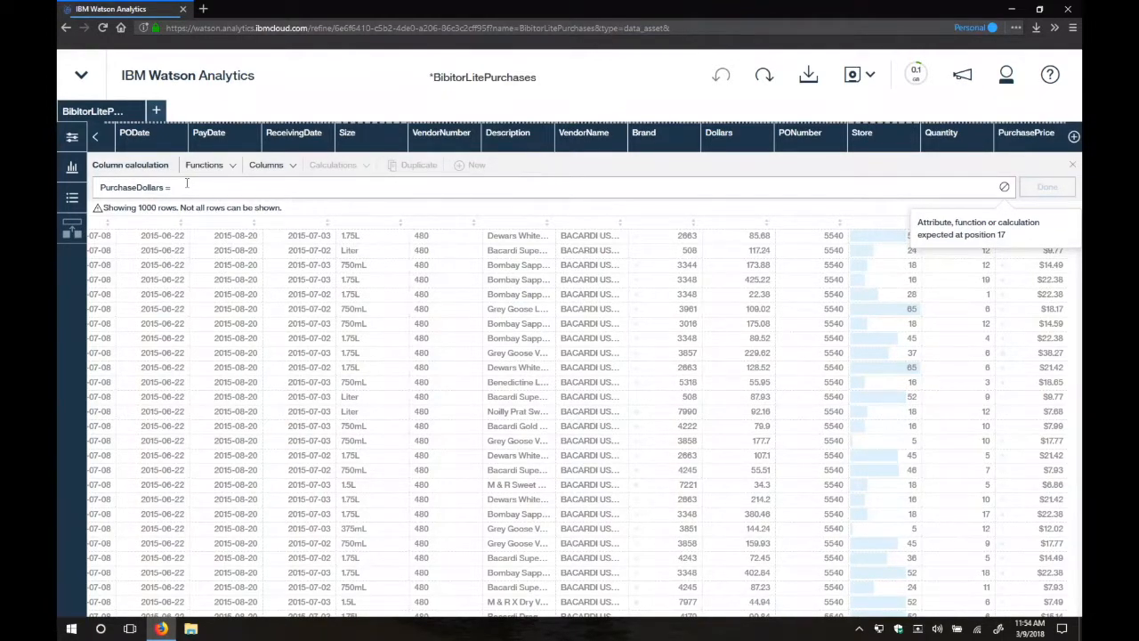
Define the PurchaseDollars calculation as Quantity * PurchasePrice and apply it to the data.
{"action": "left_click", "coordinate": [278, 169]}
{"action": "scroll", "coordinate": [290, 280], "scroll_direction": "down", "scroll_amount": 5}
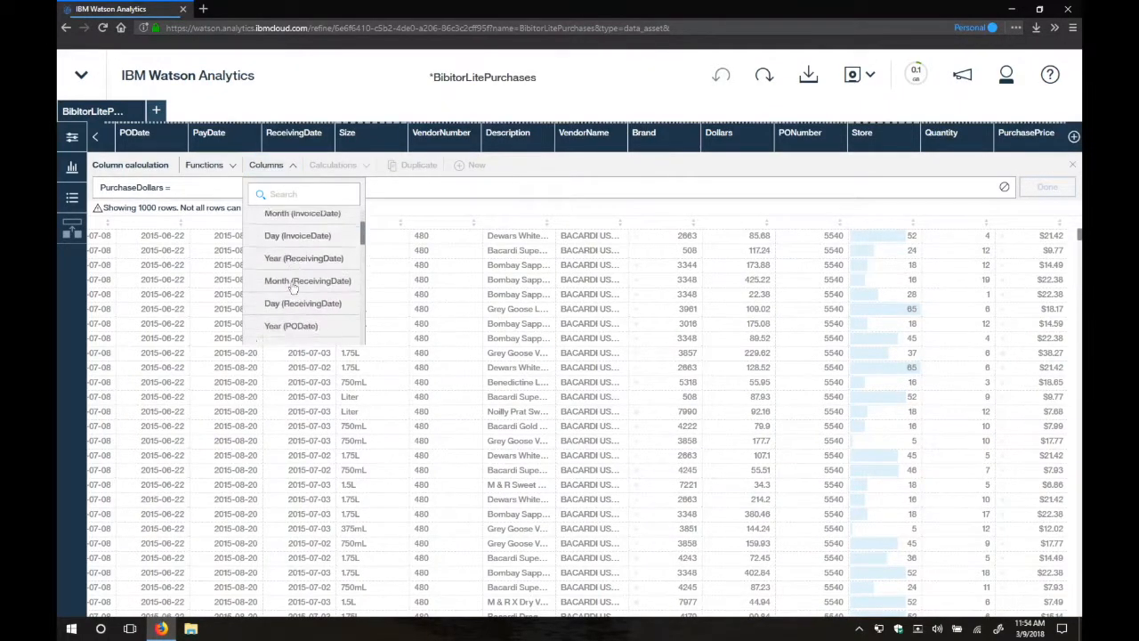
{"action": "scroll", "coordinate": [289, 289], "scroll_direction": "down", "scroll_amount": 5}
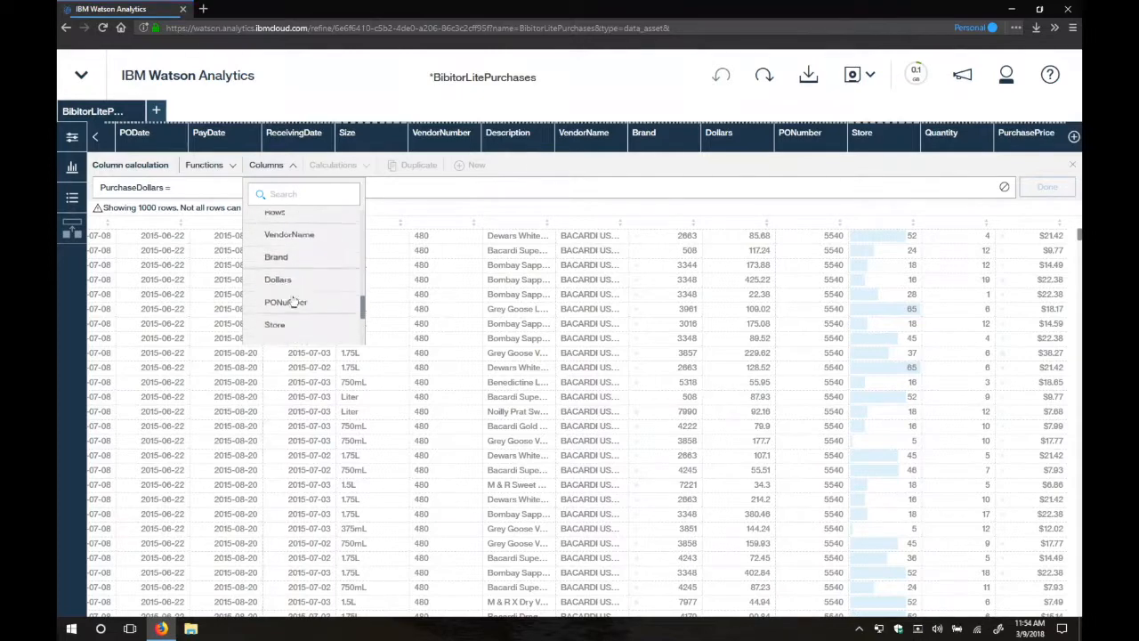
{"action": "scroll", "coordinate": [293, 303], "scroll_direction": "down", "scroll_amount": 2}
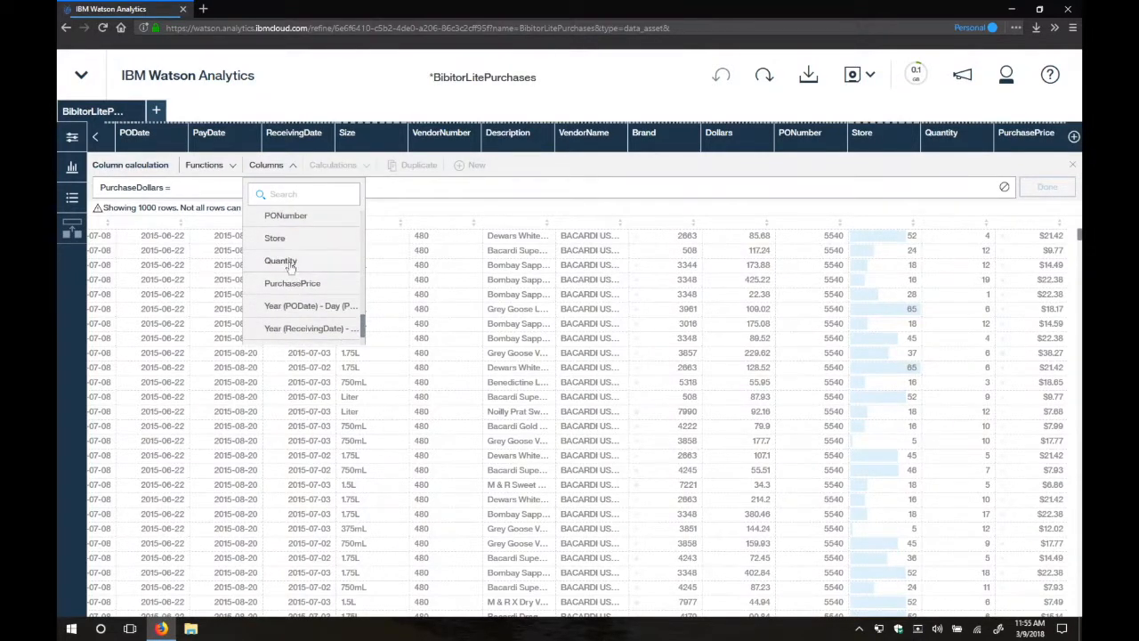
{"action": "left_click", "coordinate": [287, 265]}
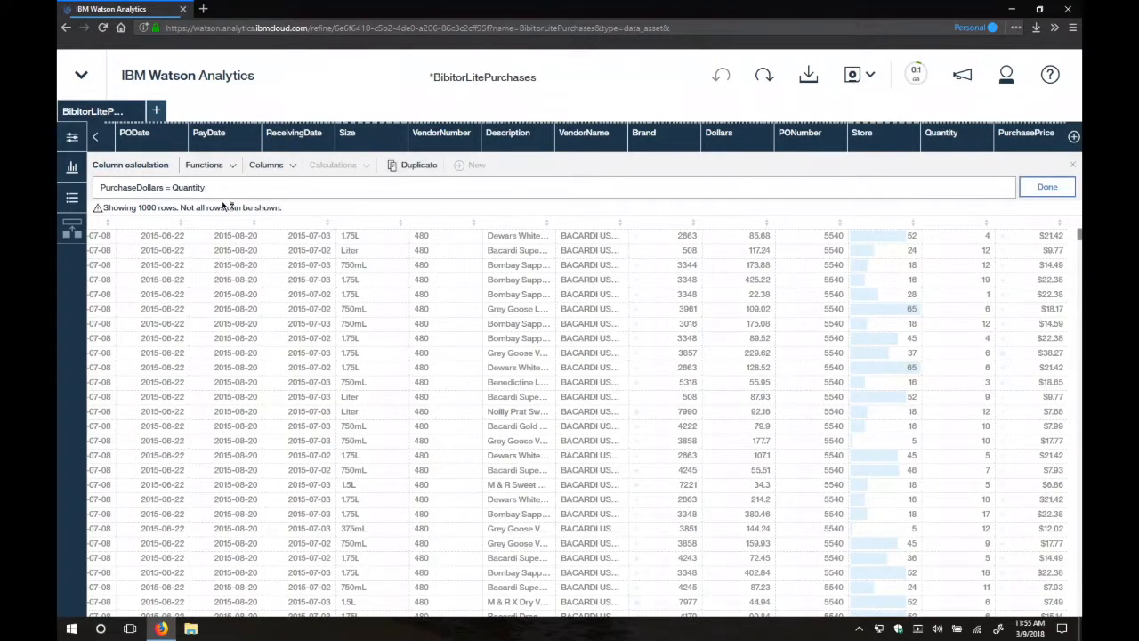
{"action": "left_click", "coordinate": [266, 164]}
{"action": "scroll", "coordinate": [296, 283], "scroll_direction": "down", "scroll_amount": 10}
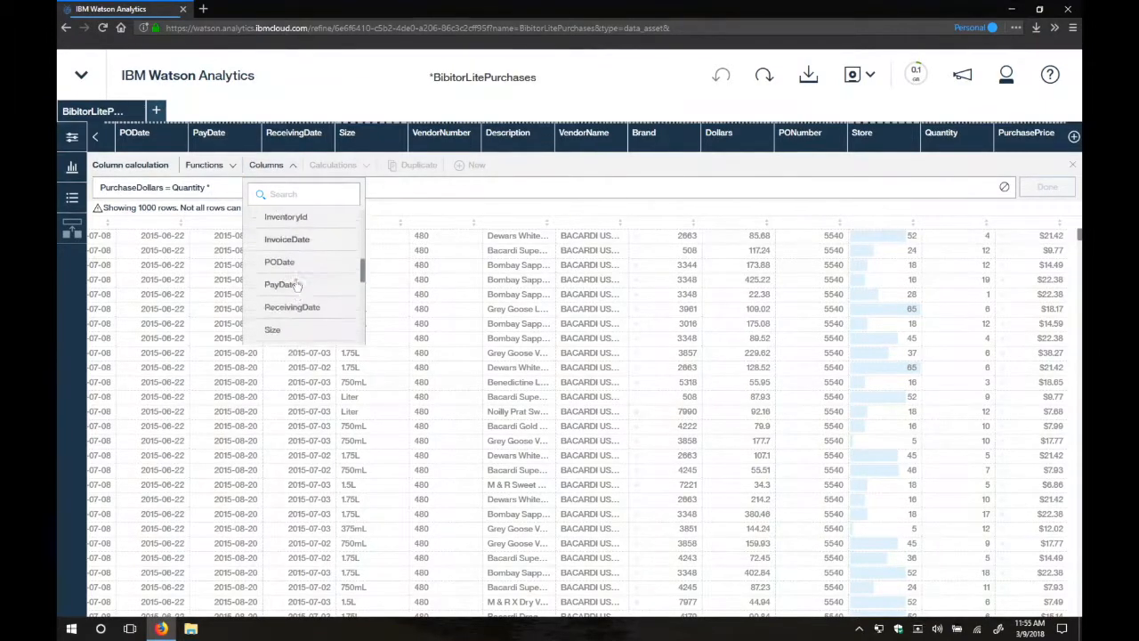
{"action": "left_click", "coordinate": [292, 283]}
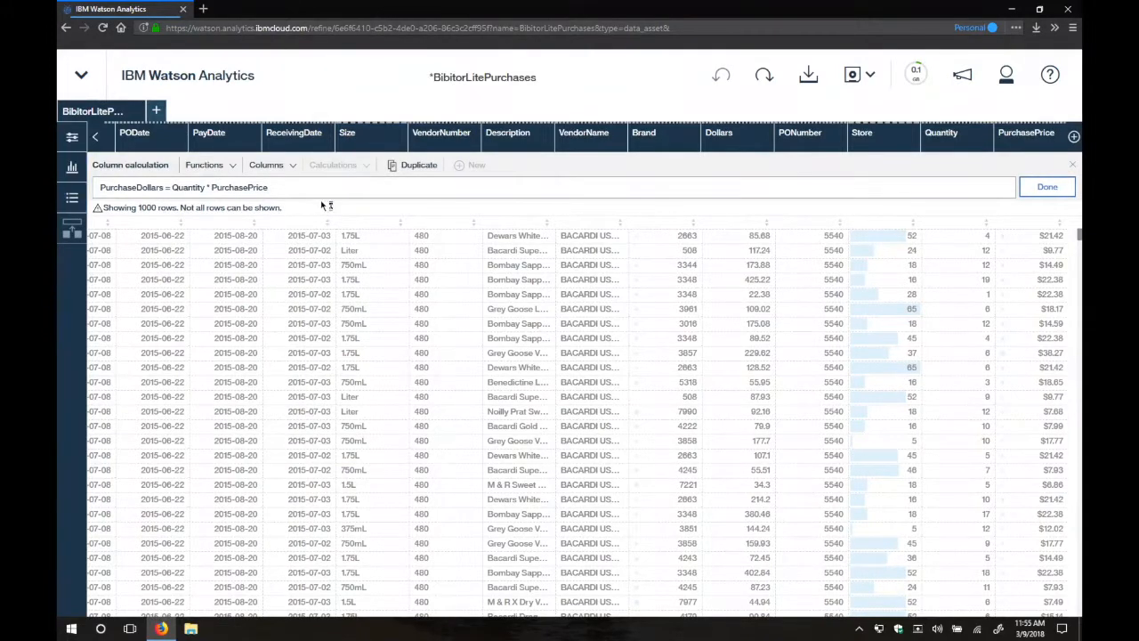
{"action": "left_click", "coordinate": [1047, 187]}
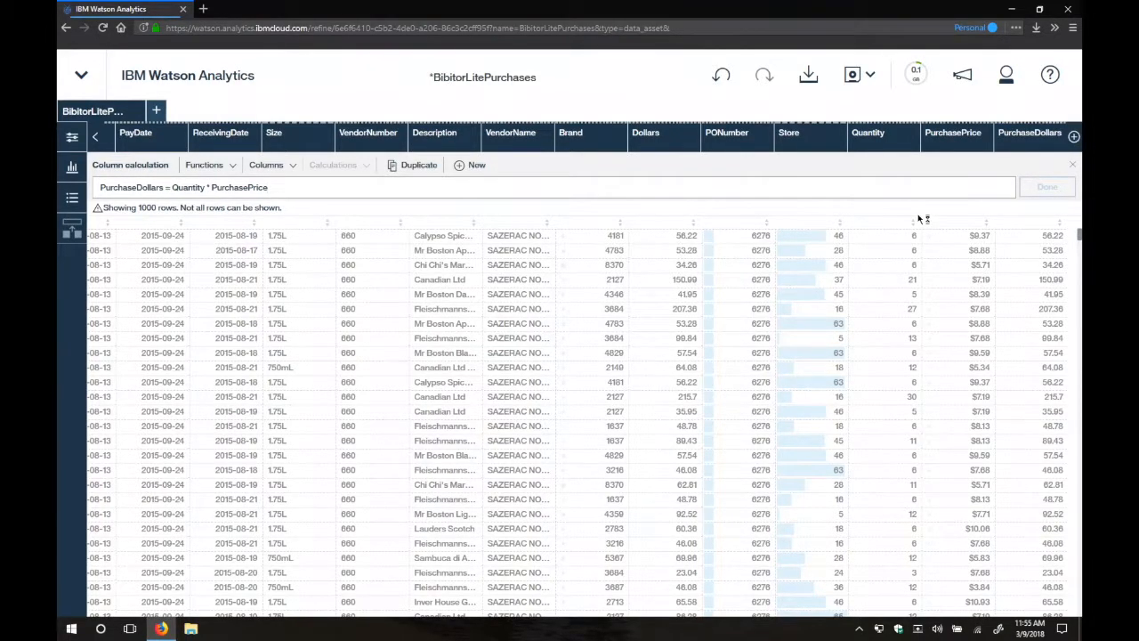
Return to the data overview and start a discovery from BibitorLitePurchases with the Spiral predictive analysis visualization.
{"action": "left_click", "coordinate": [218, 78]}
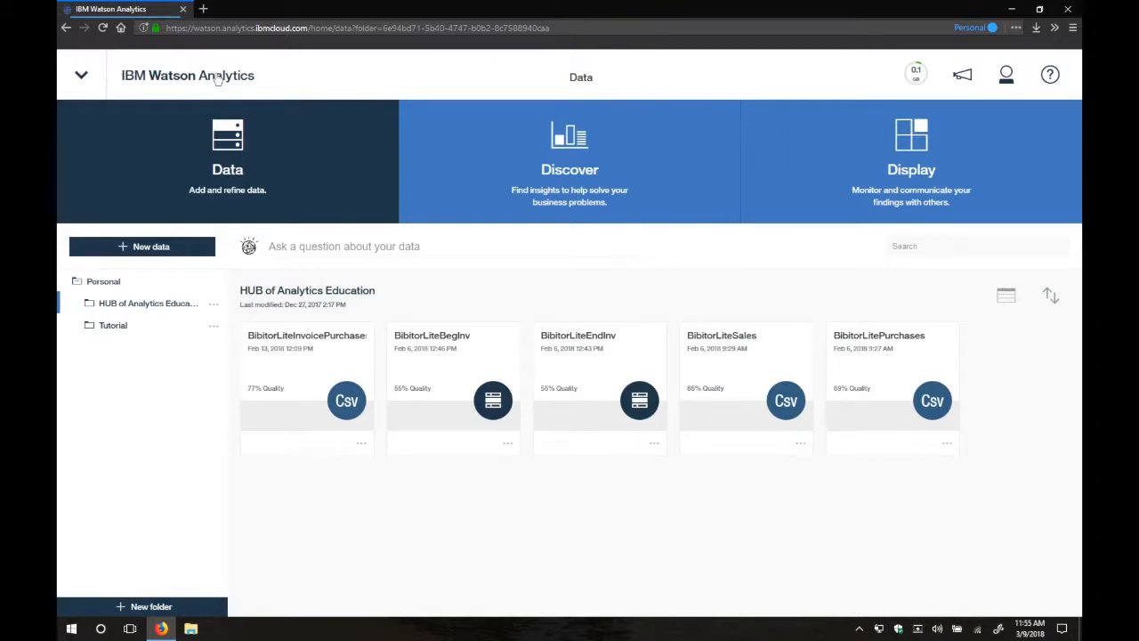
{"action": "left_click", "coordinate": [893, 369]}
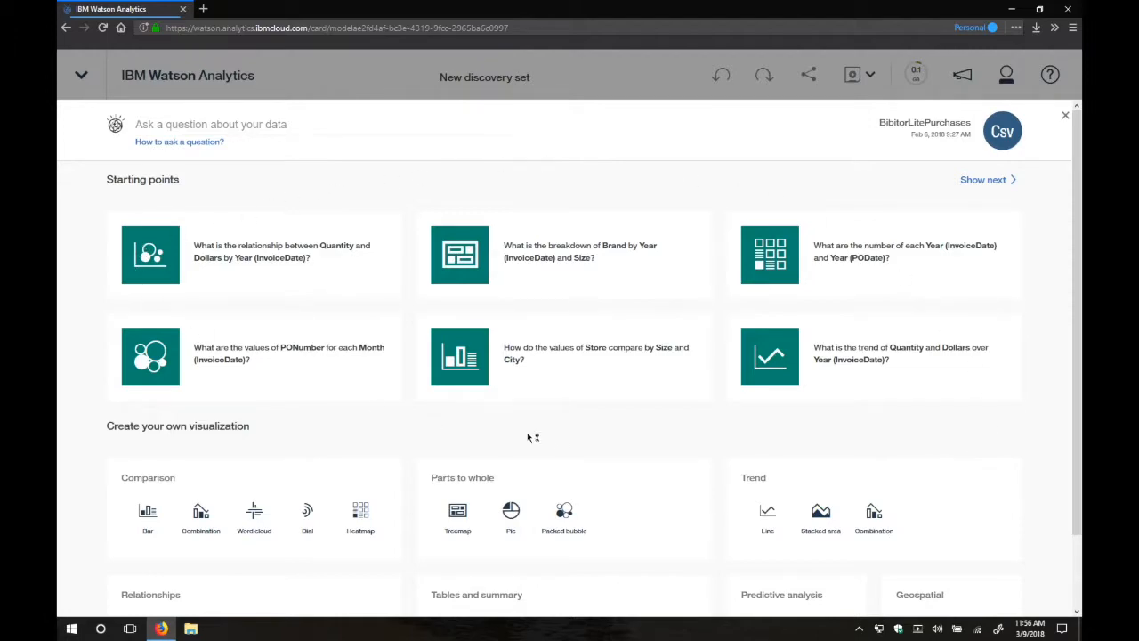
{"action": "scroll", "coordinate": [531, 437], "scroll_direction": "down", "scroll_amount": 1}
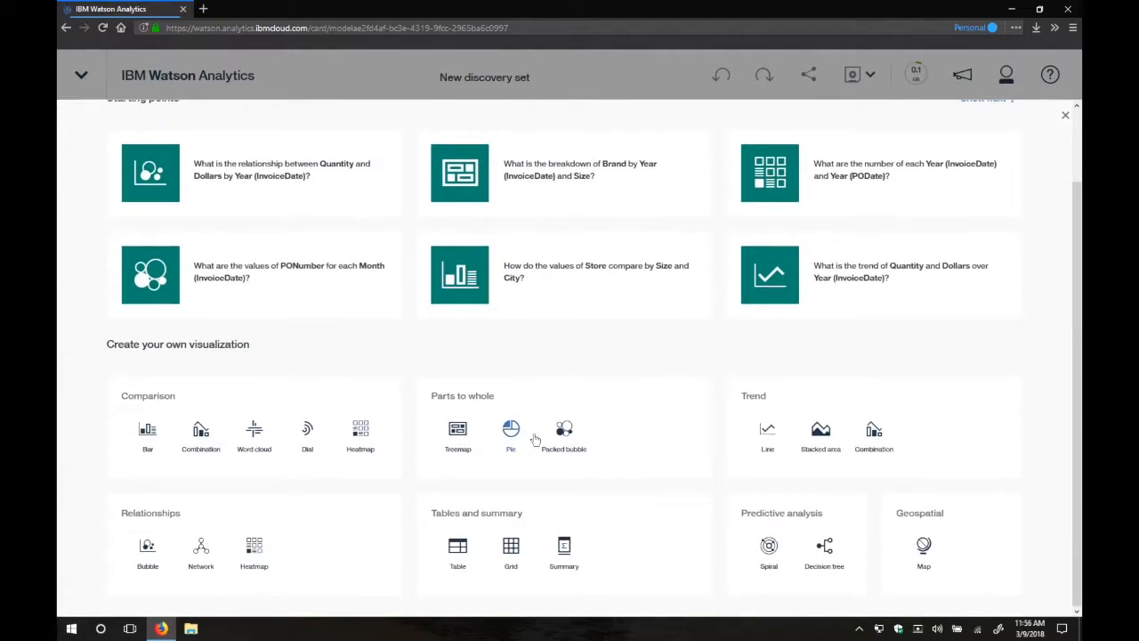
{"action": "left_click", "coordinate": [762, 550]}
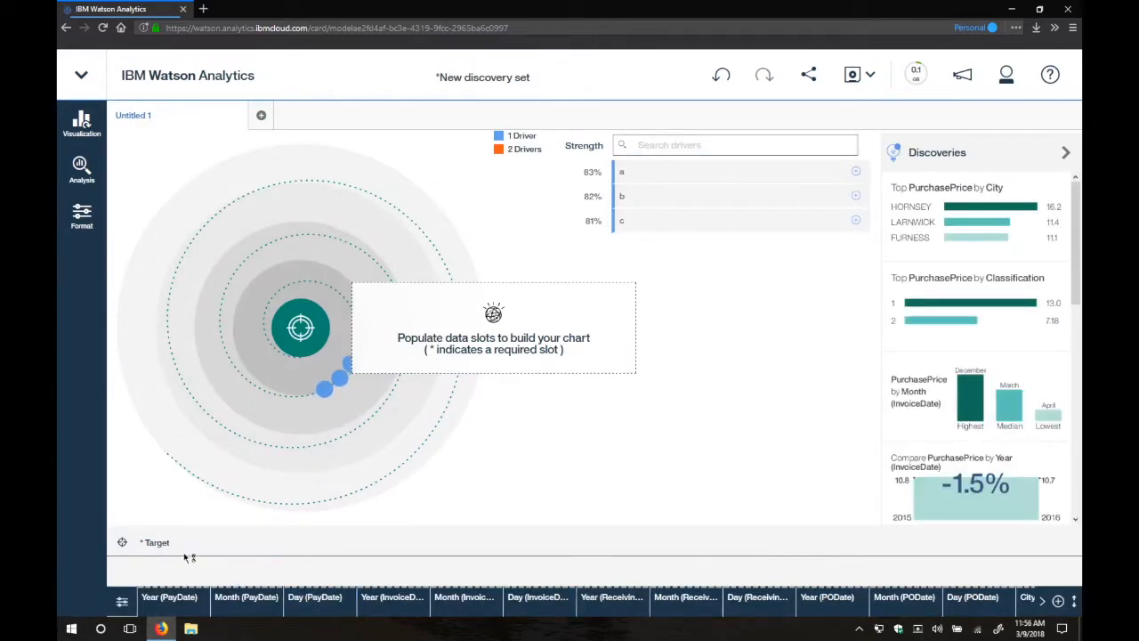
Set PurchasePrice as the target of the spiral visualization to compute its drivers.
{"action": "left_click", "coordinate": [156, 543]}
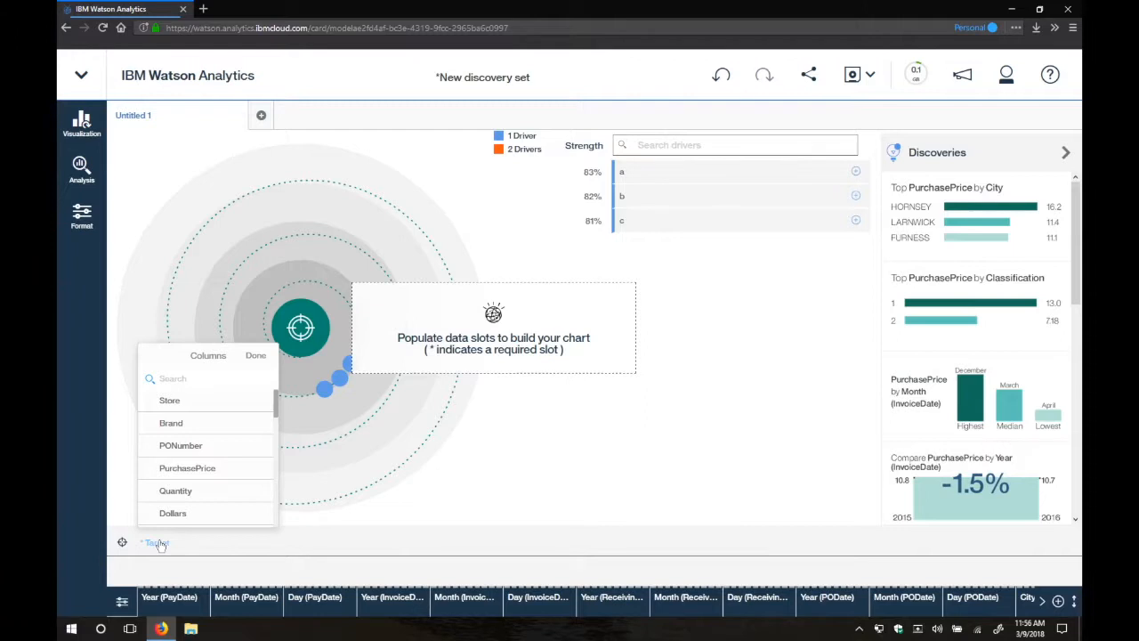
{"action": "scroll", "coordinate": [198, 496], "scroll_direction": "down", "scroll_amount": 3}
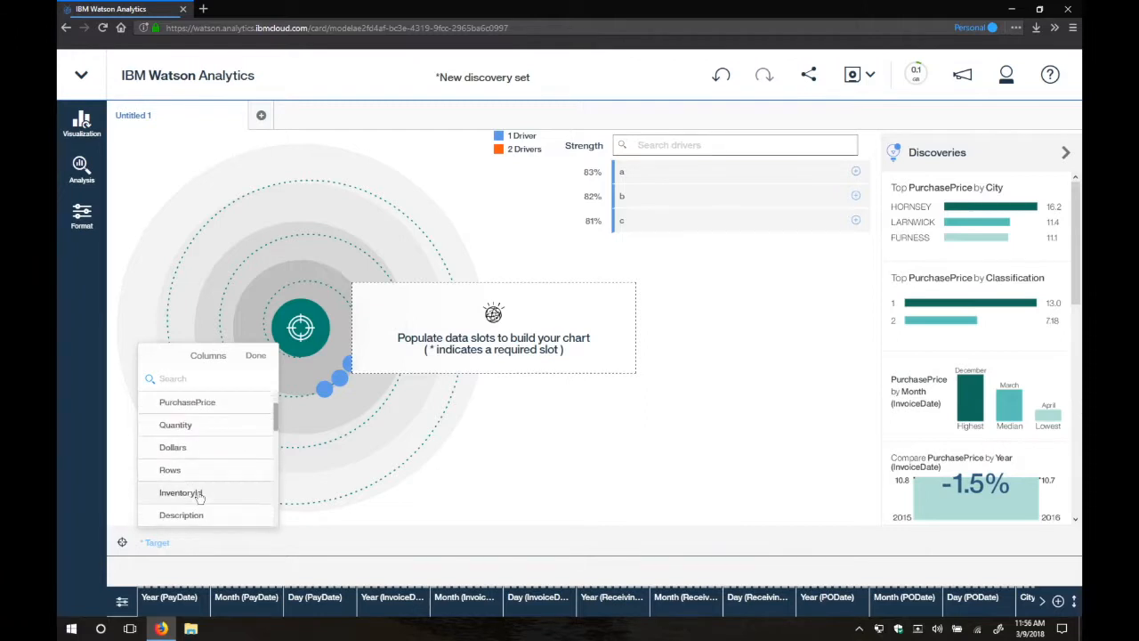
{"action": "scroll", "coordinate": [199, 496], "scroll_direction": "down", "scroll_amount": 3}
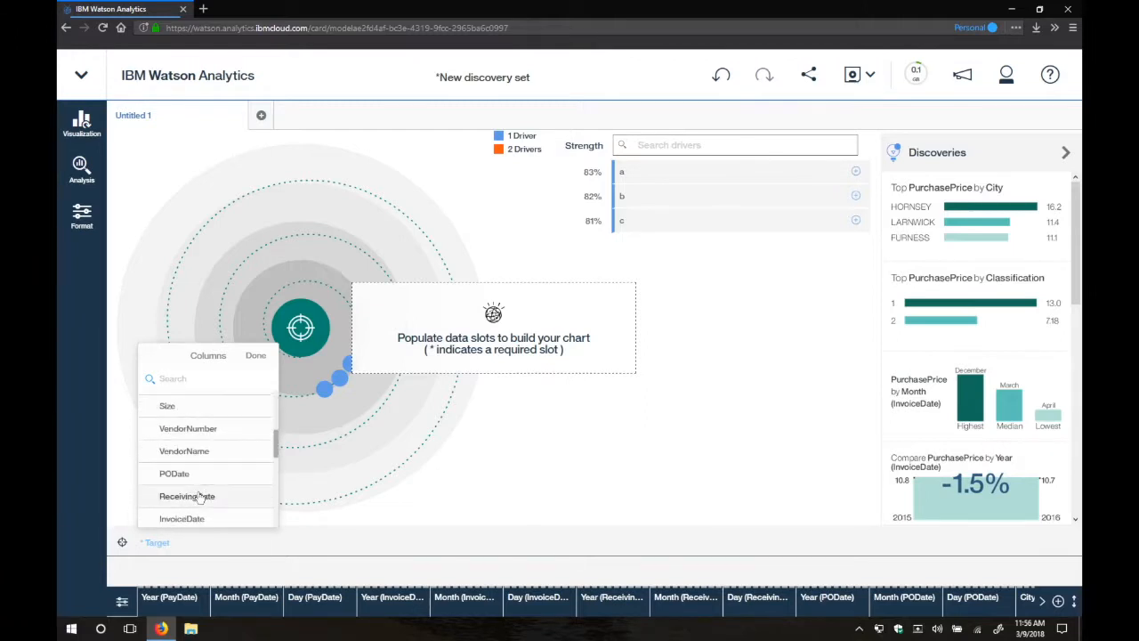
{"action": "scroll", "coordinate": [198, 497], "scroll_direction": "down", "scroll_amount": 5}
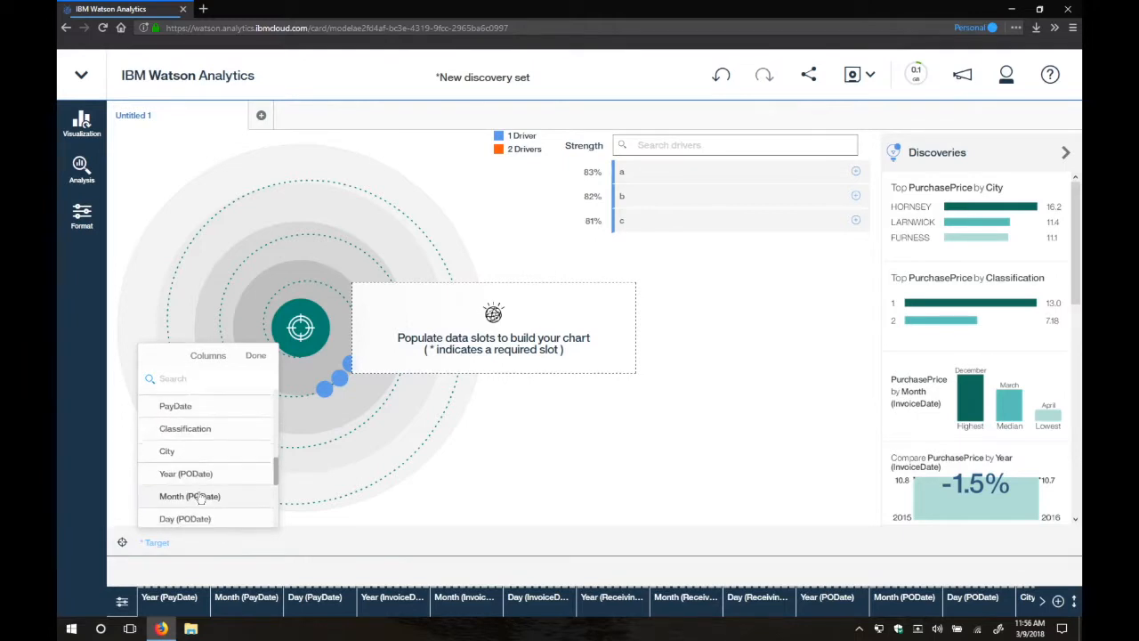
{"action": "scroll", "coordinate": [198, 497], "scroll_direction": "up", "scroll_amount": 6}
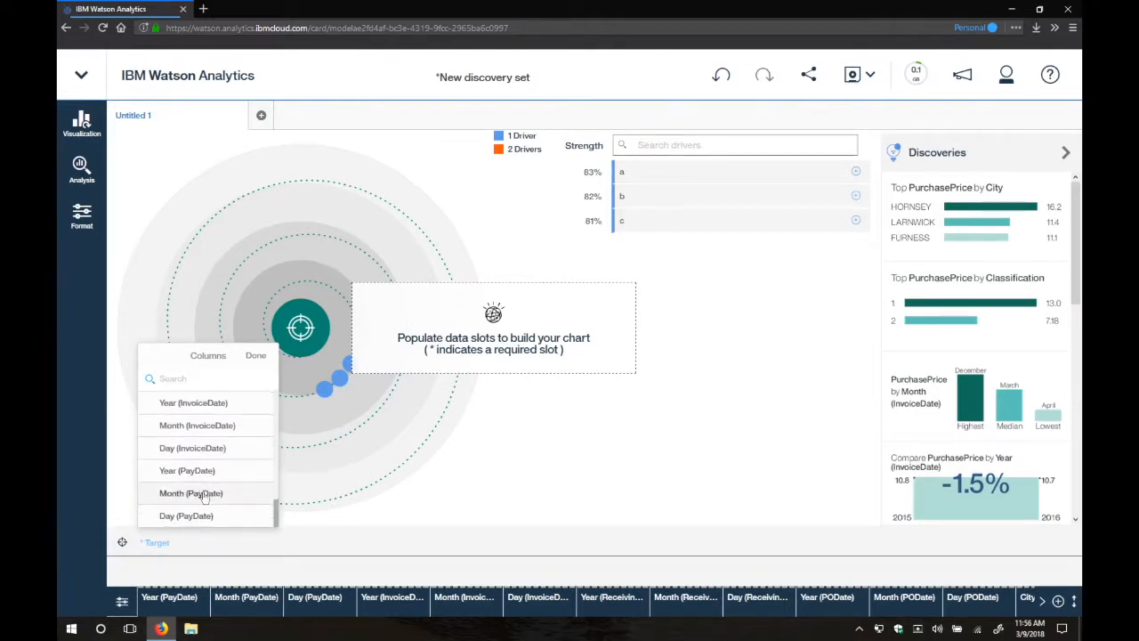
{"action": "scroll", "coordinate": [204, 497], "scroll_direction": "up", "scroll_amount": 4}
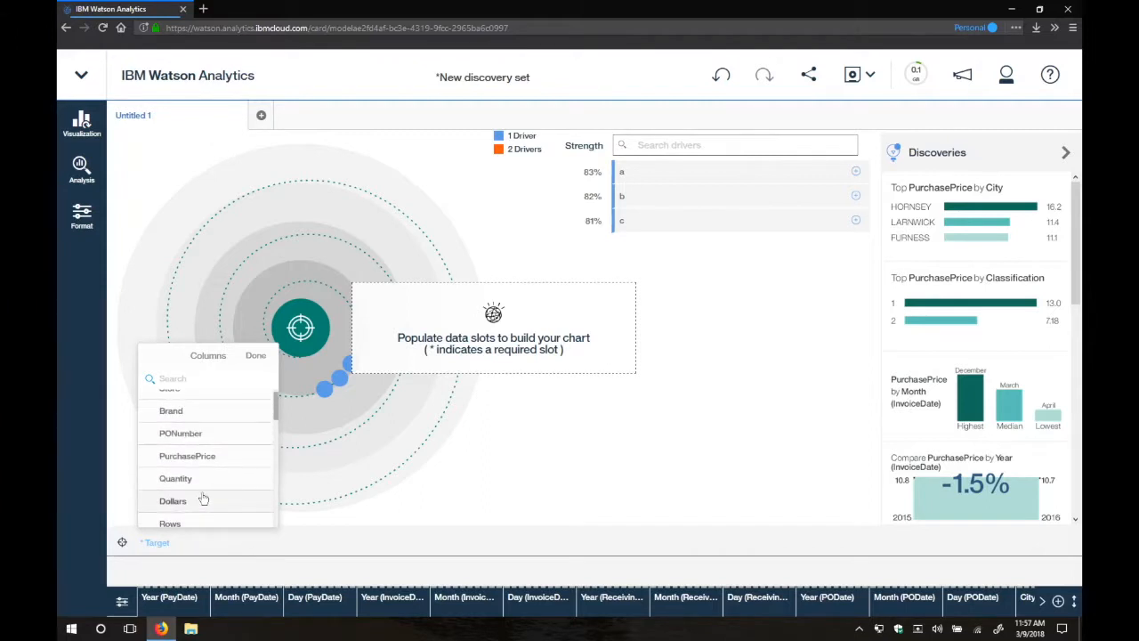
{"action": "scroll", "coordinate": [203, 498], "scroll_direction": "up", "scroll_amount": 1}
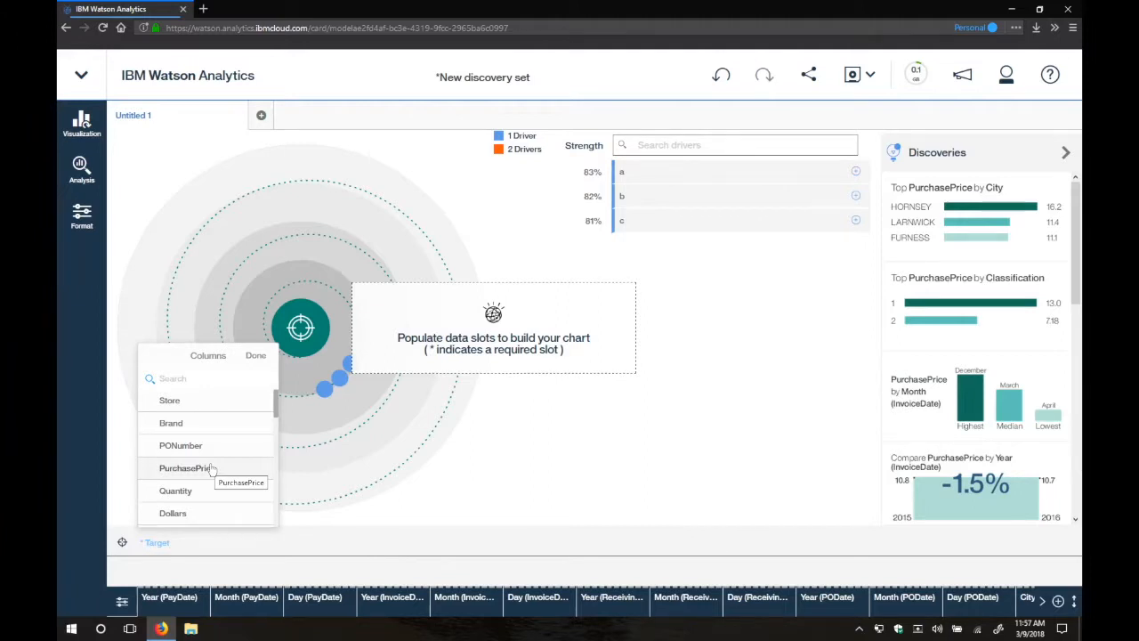
{"action": "left_click", "coordinate": [210, 467]}
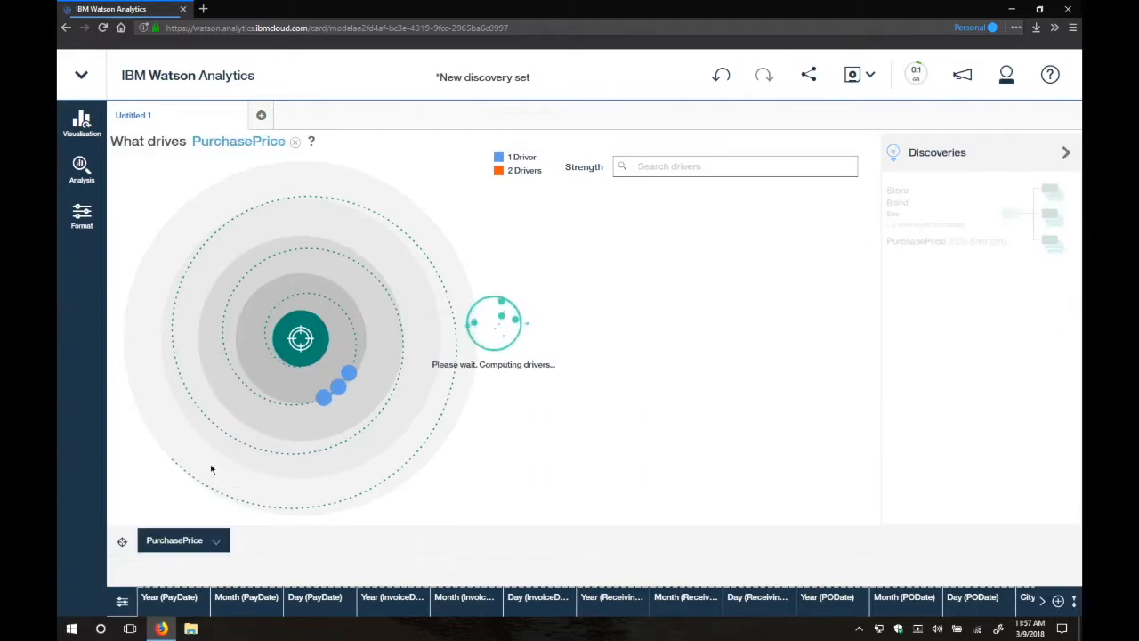